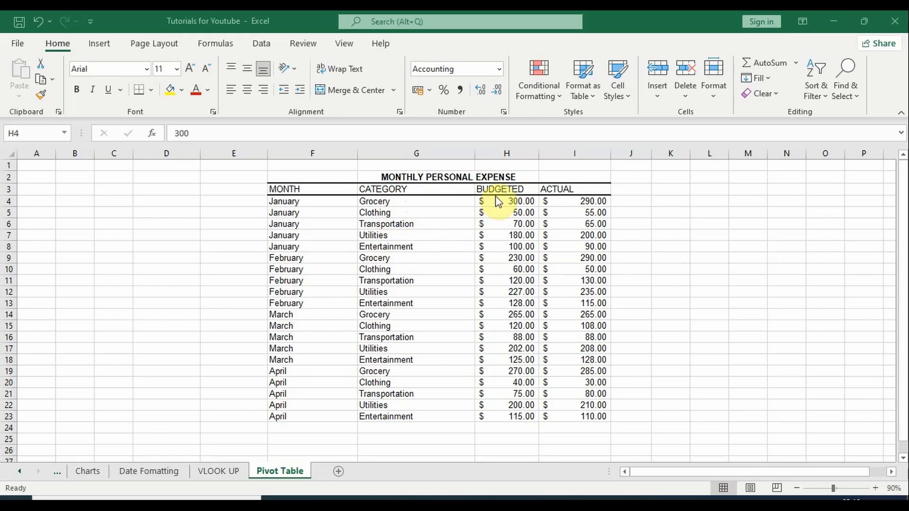
# Create a PivotTable on a new worksheet from the monthly personal expense data in F3:I23, headers included.
pyautogui.click(573, 188)
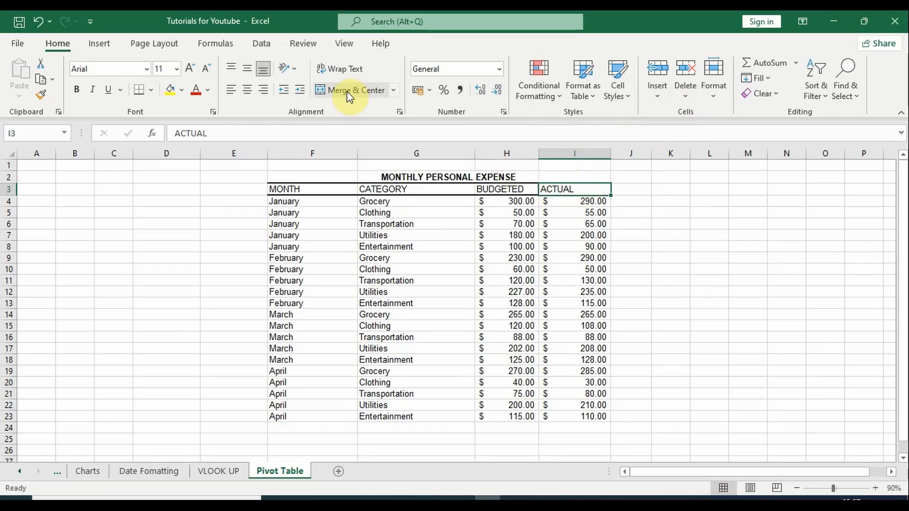
pyautogui.click(95, 42)
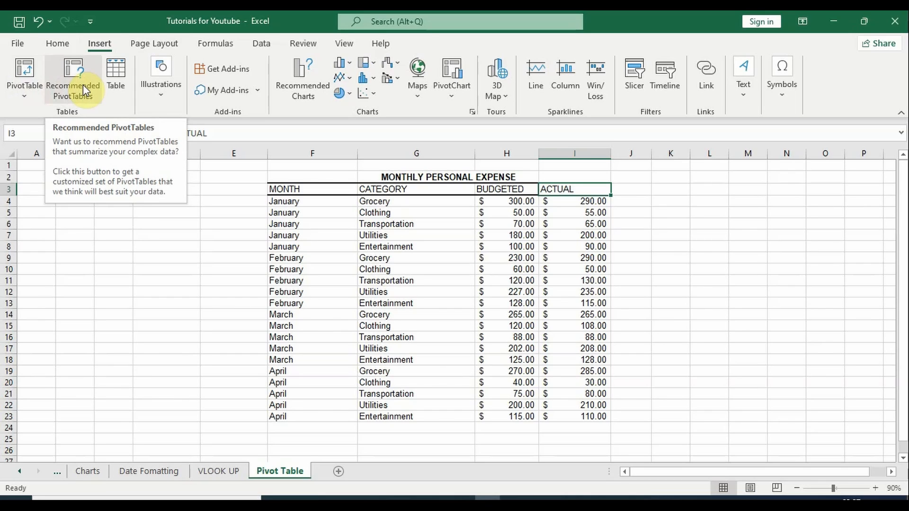
pyautogui.click(29, 76)
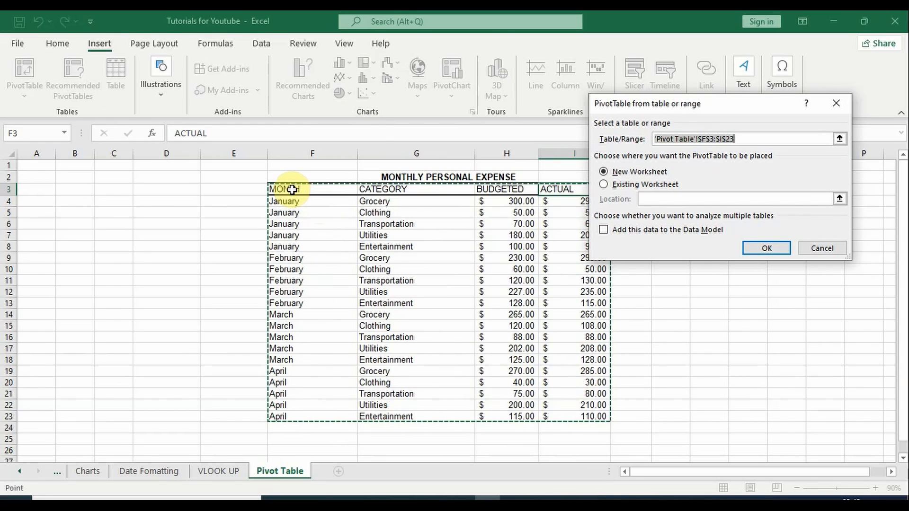
pyautogui.moveTo(287, 189); pyautogui.dragTo(578, 419)
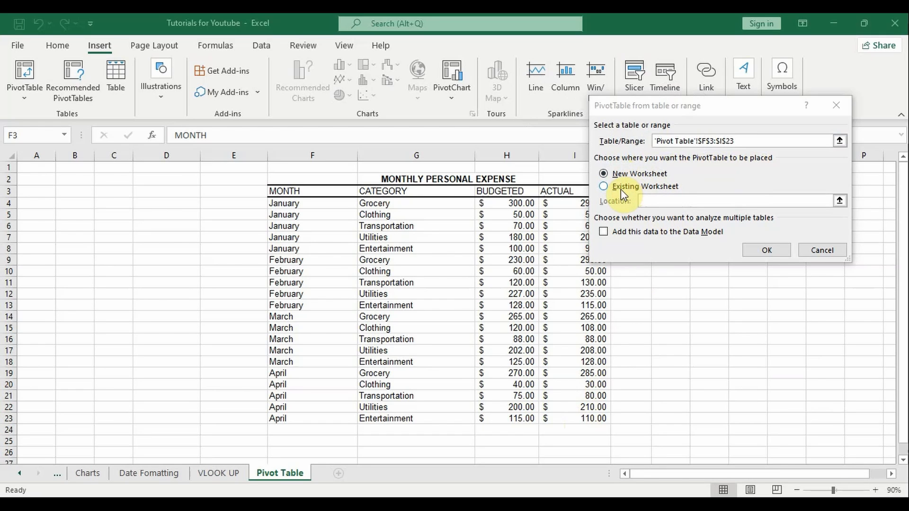
pyautogui.click(604, 174)
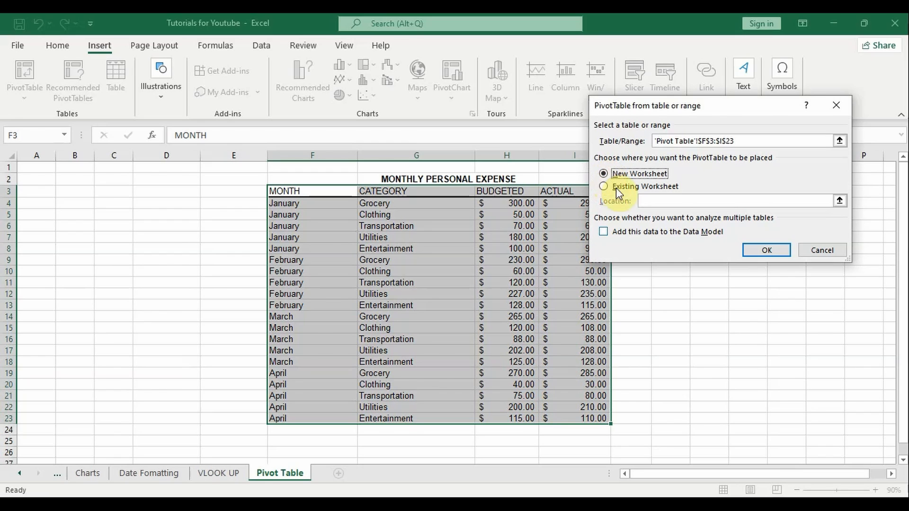
pyautogui.click(765, 251)
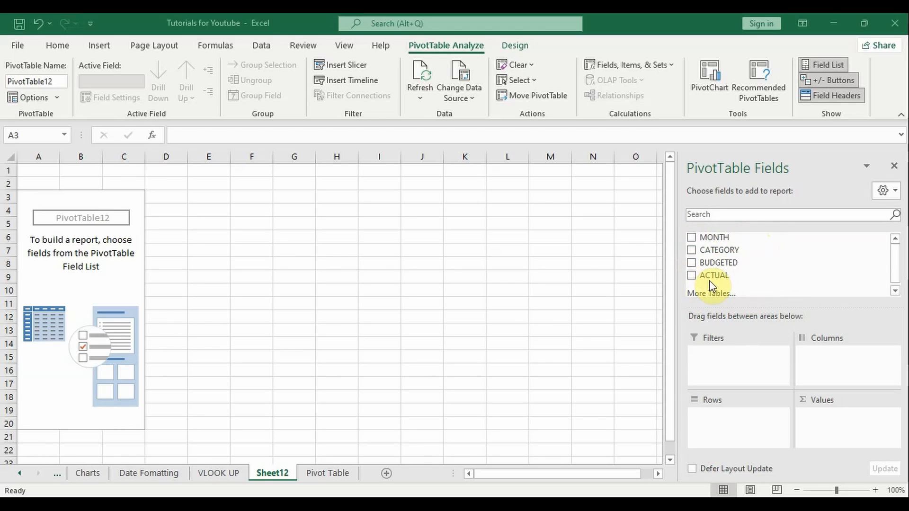
pyautogui.hotkey('ctrl', 'z')
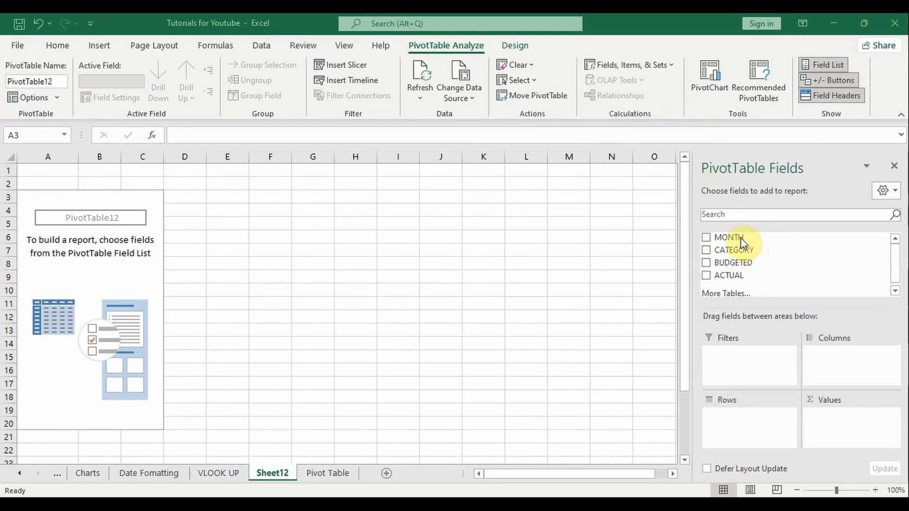
# Add MONTH and then CATEGORY as row fields of the PivotTable, and collapse the January, February, March and April groups.
pyautogui.moveTo(742, 238); pyautogui.dragTo(735, 419)
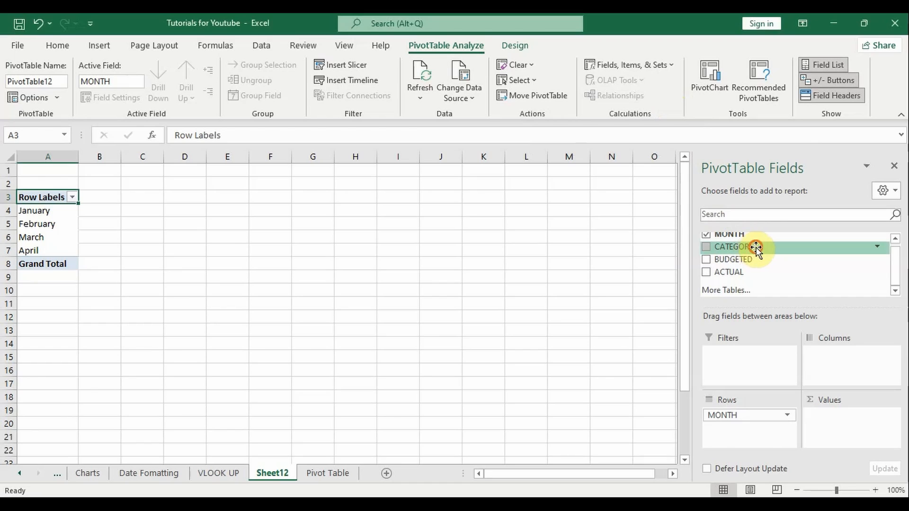
pyautogui.moveTo(755, 246); pyautogui.dragTo(757, 428)
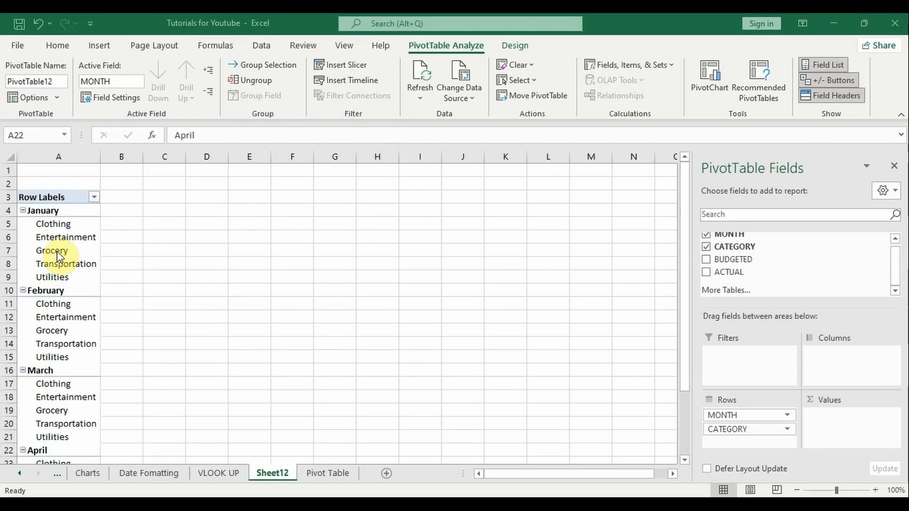
pyautogui.click(23, 210)
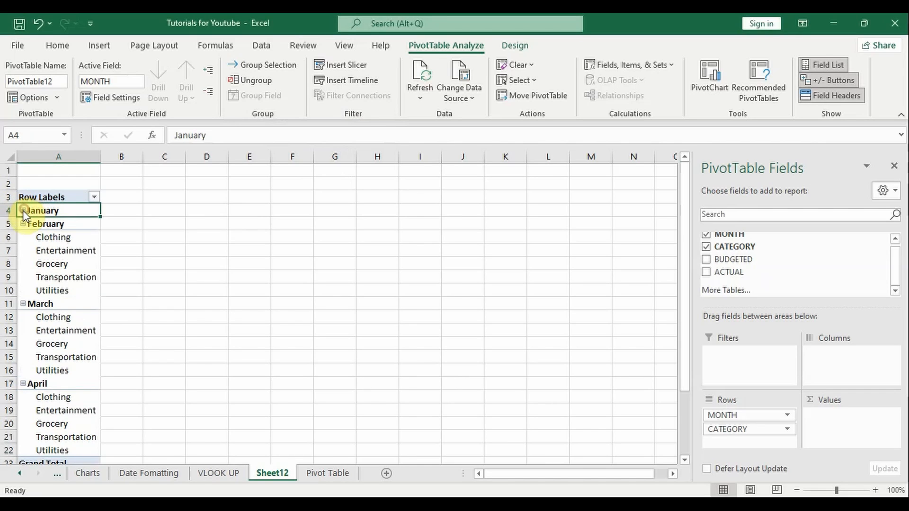
pyautogui.click(23, 224)
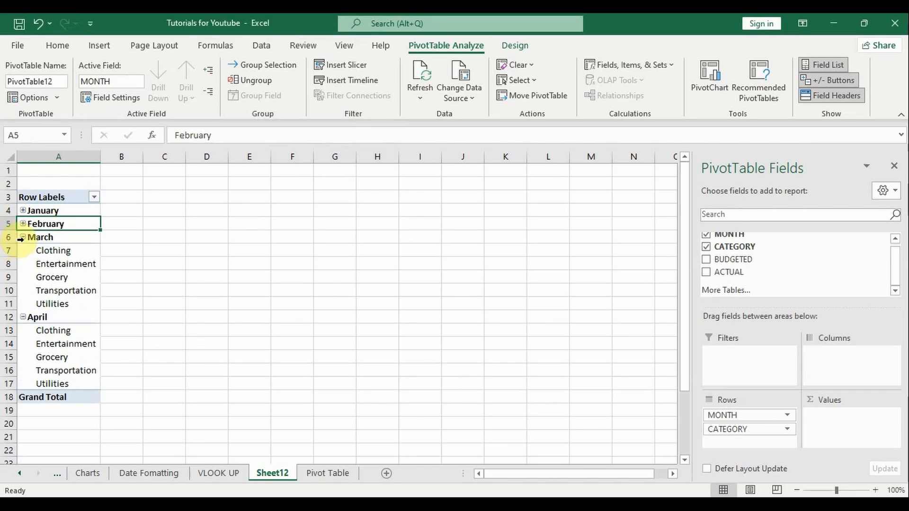
pyautogui.click(22, 236)
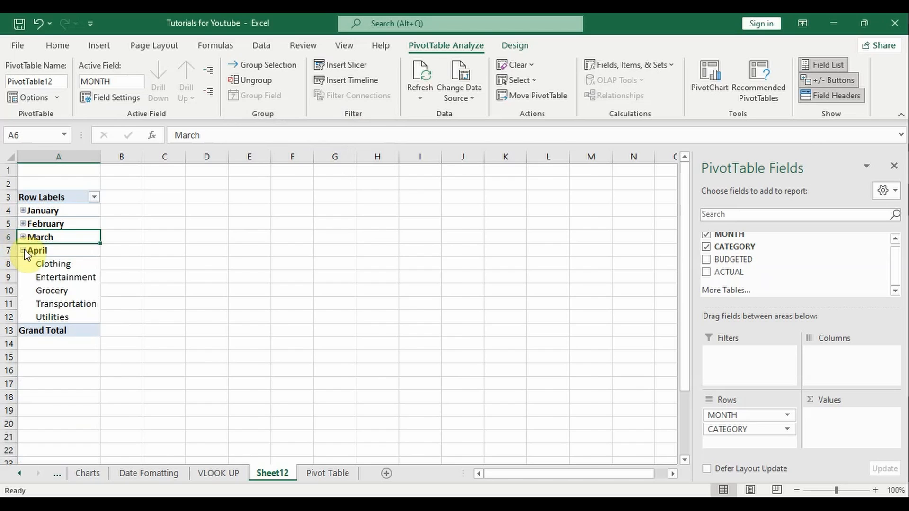
pyautogui.click(23, 250)
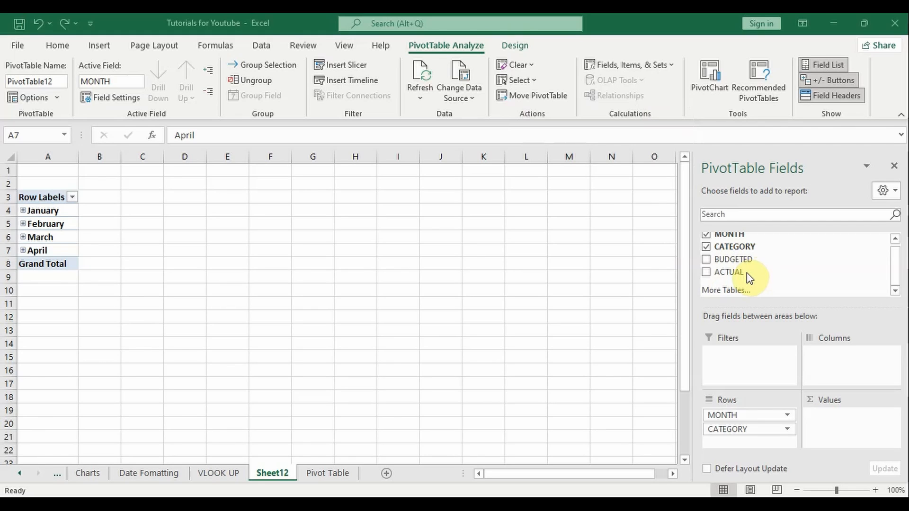
# Add ACTUAL and BUDGETED to the PivotTable as summed values, with BUDGETED placed before ACTUAL.
pyautogui.moveTo(735, 274); pyautogui.dragTo(824, 416)
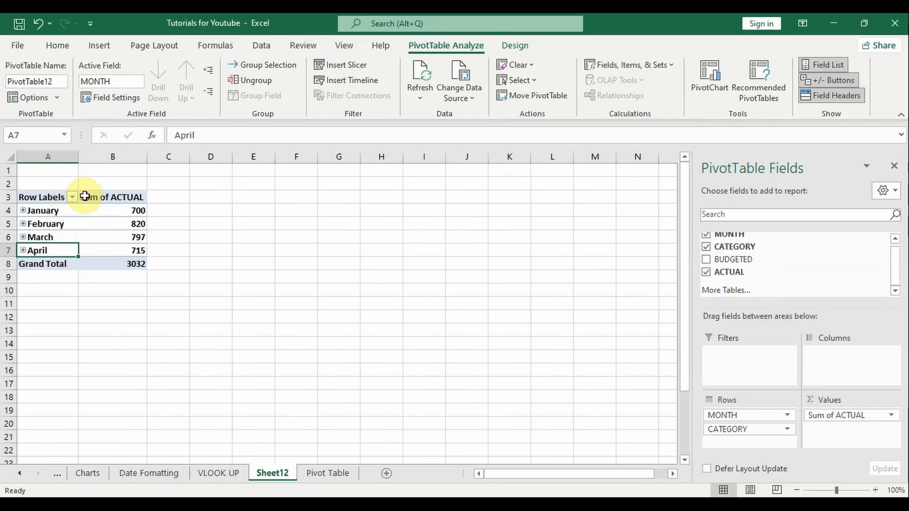
pyautogui.moveTo(108, 239)
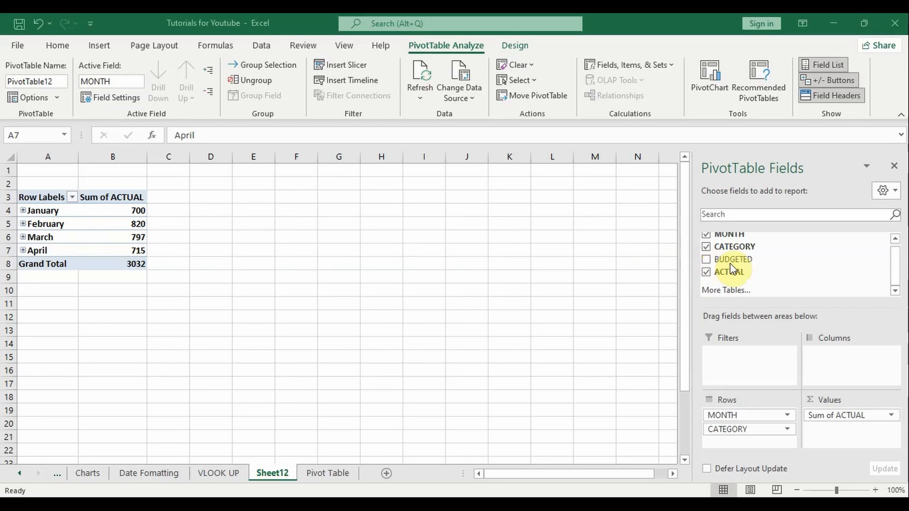
pyautogui.moveTo(743, 258); pyautogui.dragTo(815, 419)
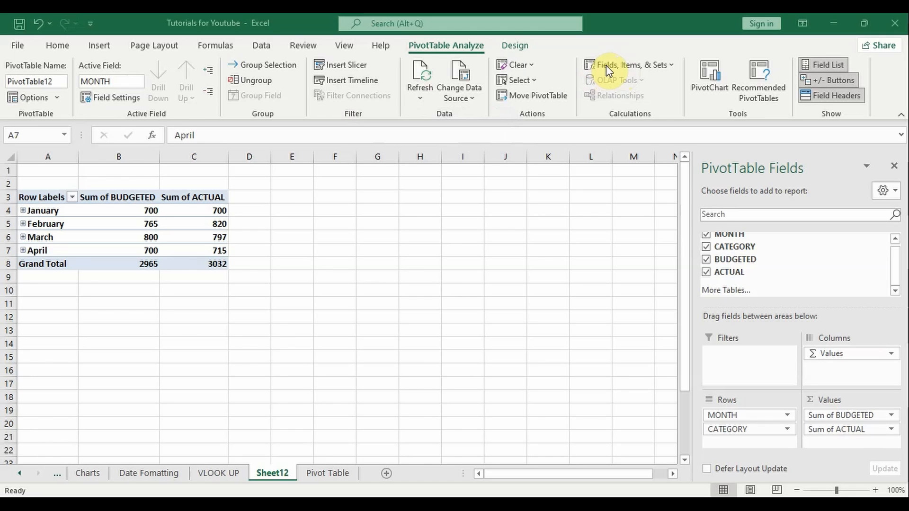
# Start a new calculated field for the PivotTable, name it Manage and clear the default 0 from its formula.
pyautogui.click(606, 66)
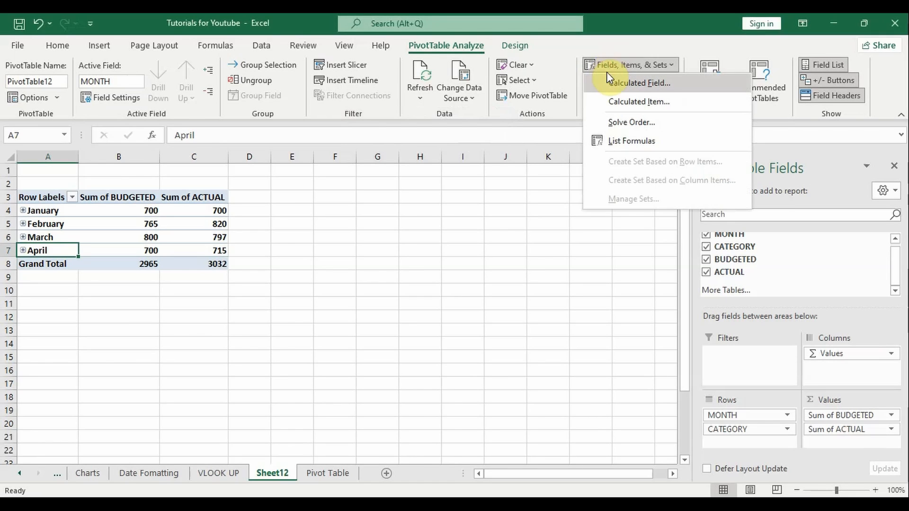
pyautogui.click(616, 83)
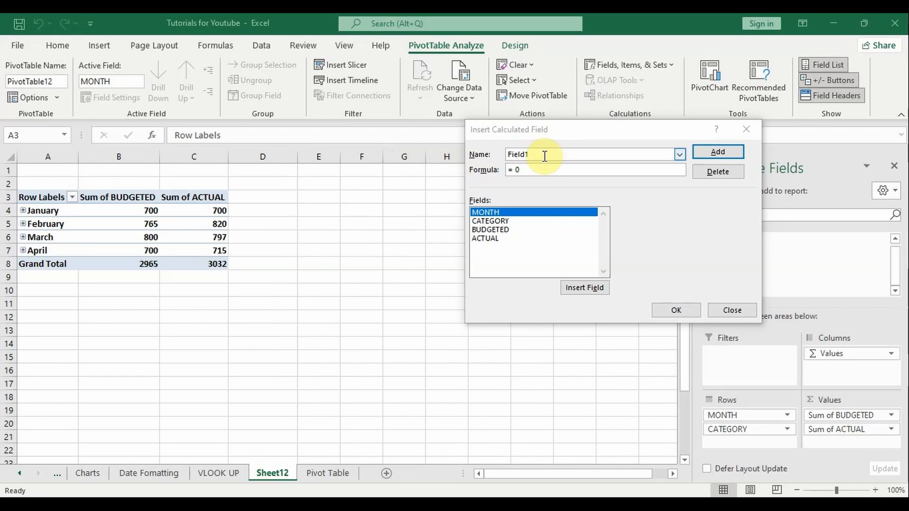
pyautogui.doubleClick(544, 155)
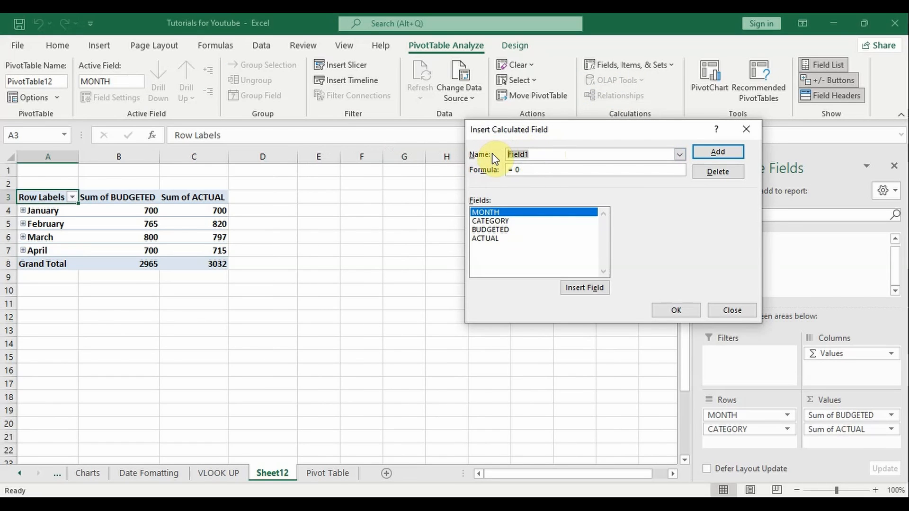
pyautogui.write('Manage')
pyautogui.click(525, 171)
pyautogui.press('BackSpace')
pyautogui.press('BackSpace')
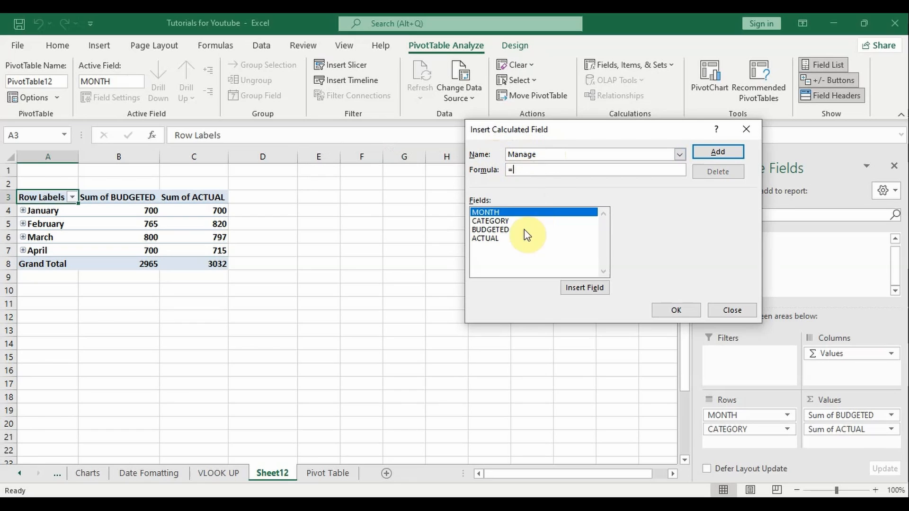
# Build the formula = ACTUAL- BUDGETED for the Manage calculated field and add the field to the PivotTable.
pyautogui.click(494, 240)
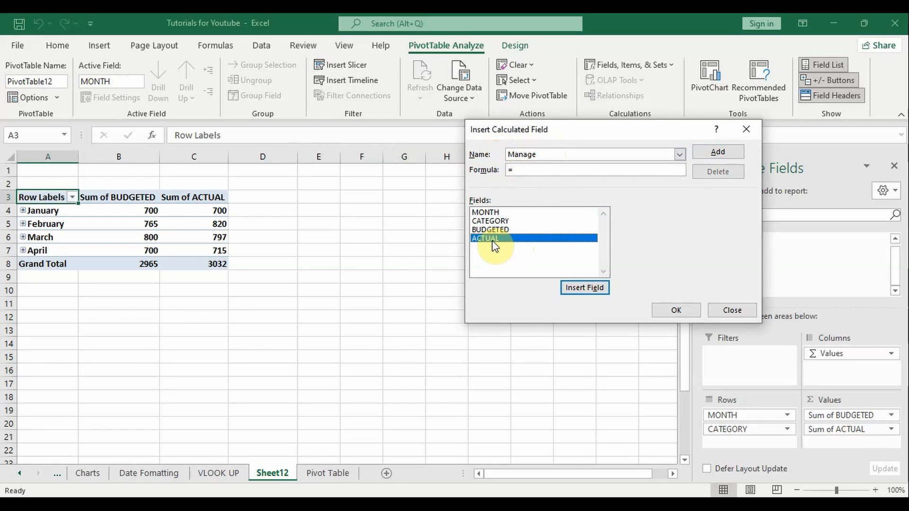
pyautogui.click(500, 229)
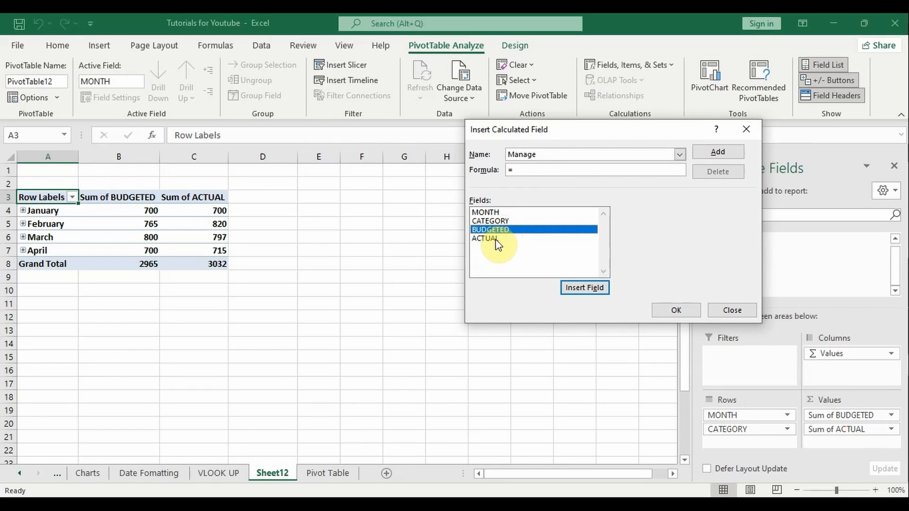
pyautogui.click(496, 240)
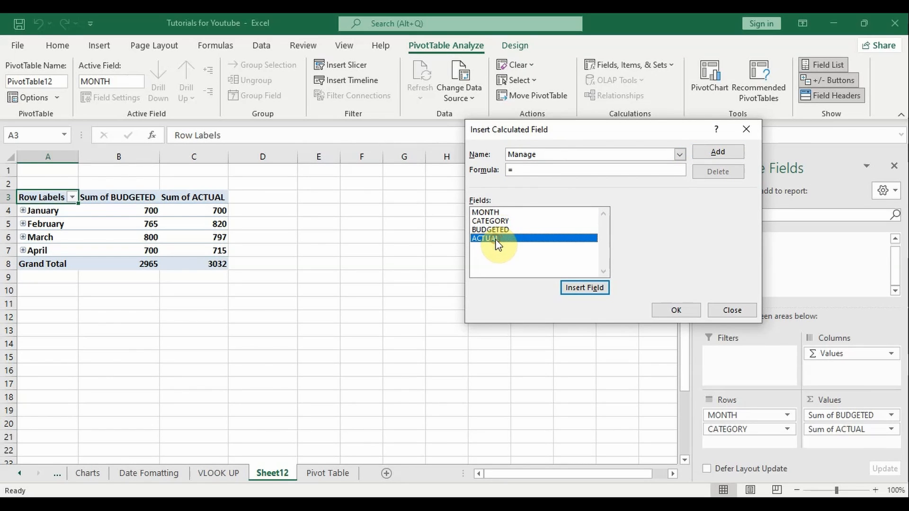
pyautogui.click(585, 289)
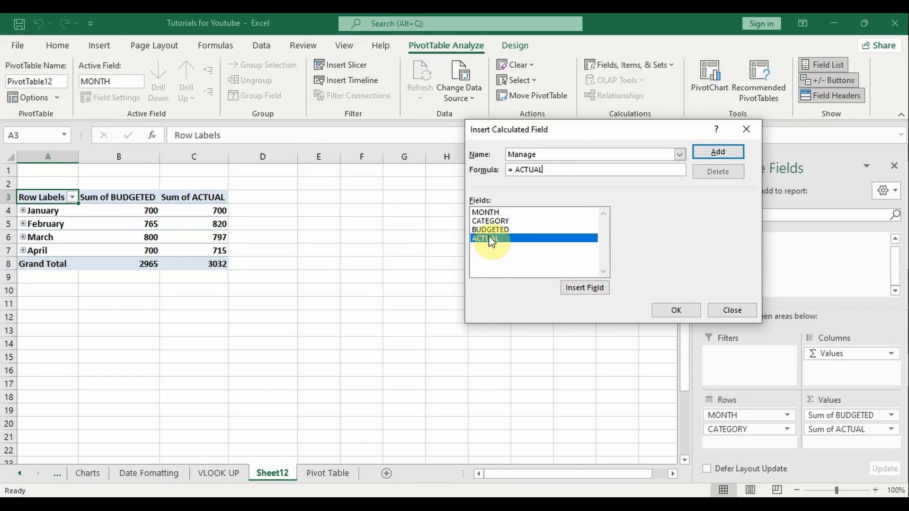
pyautogui.write('-')
pyautogui.click(494, 231)
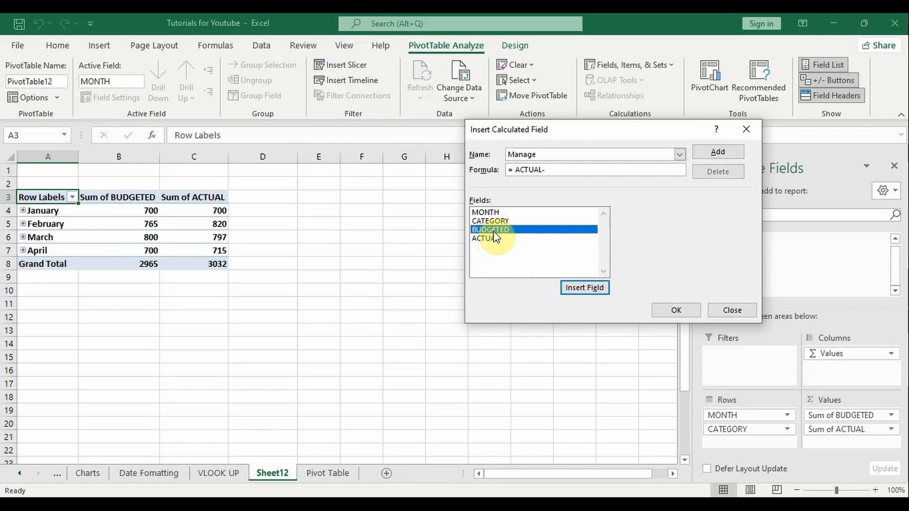
pyautogui.click(581, 295)
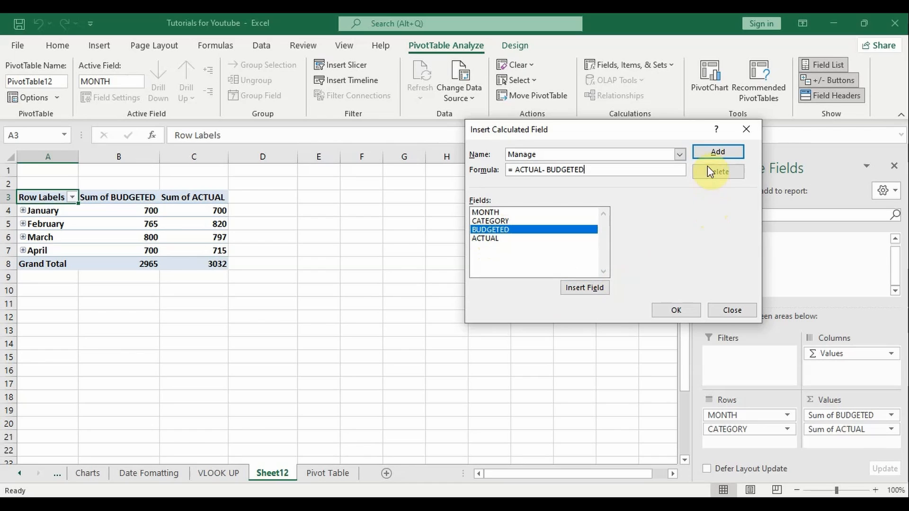
pyautogui.click(716, 154)
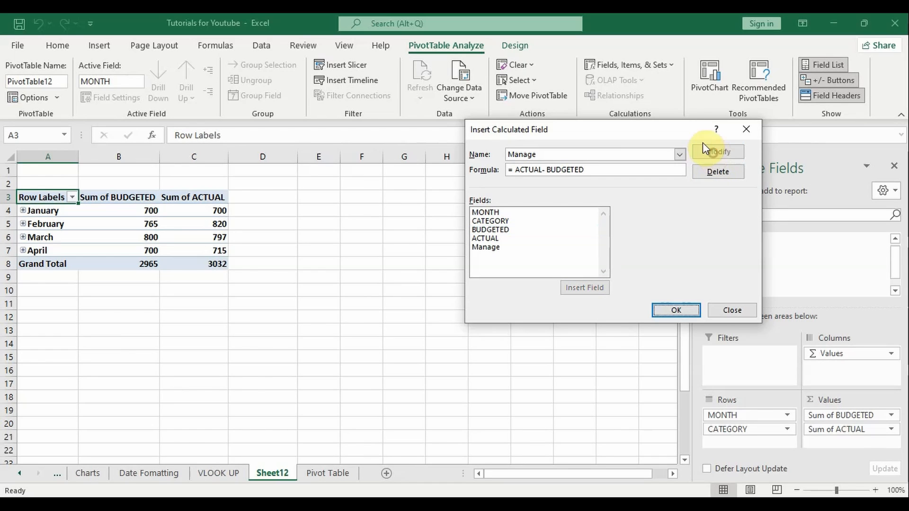
pyautogui.click(669, 311)
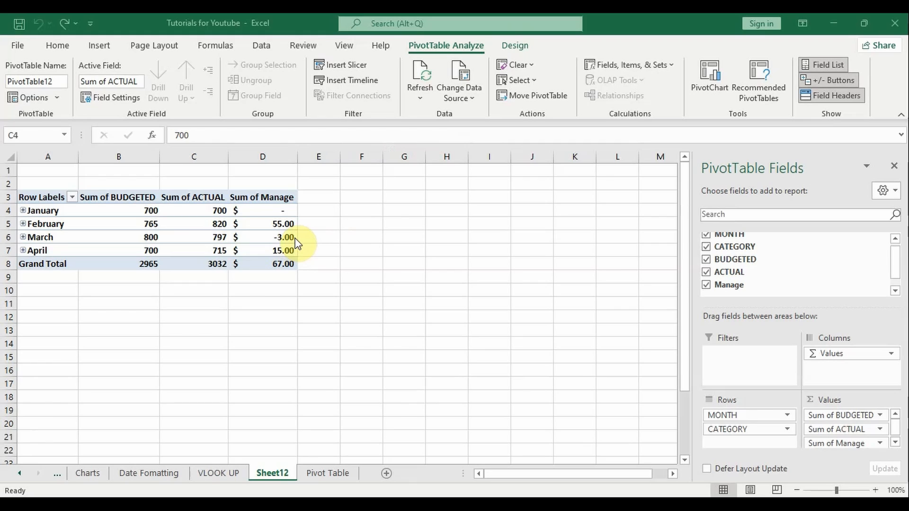
pyautogui.click(216, 216)
pyautogui.rightClick(216, 215)
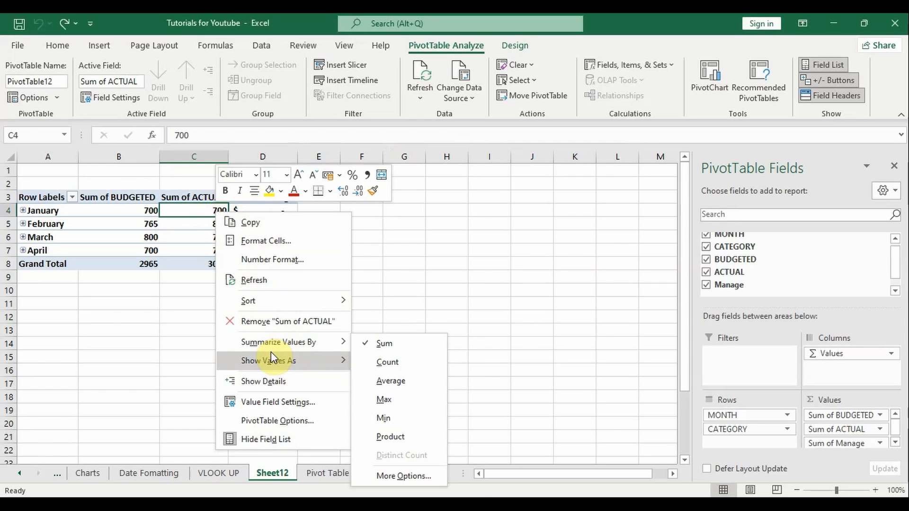
pyautogui.moveTo(266, 355)
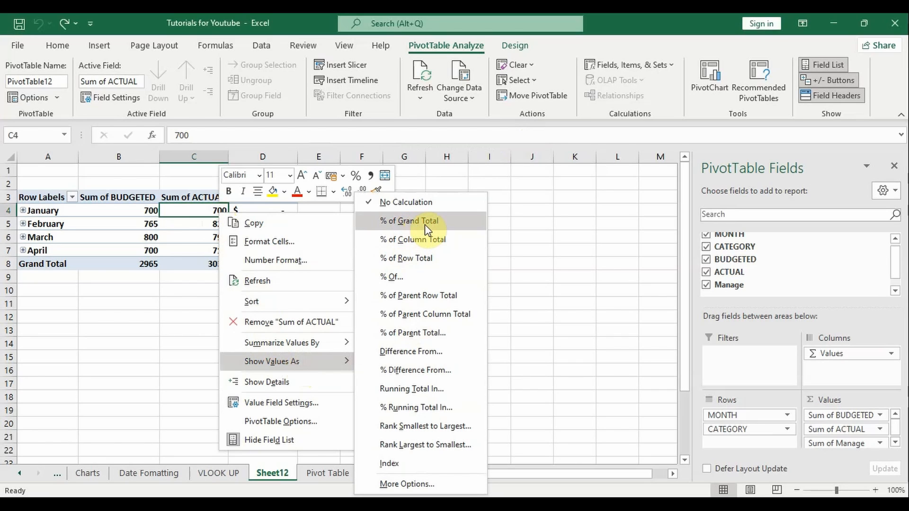
pyautogui.click(878, 444)
# Remove Sum of Manage and Sum of BUDGETED from the PivotTable's values.
pyautogui.click(877, 444)
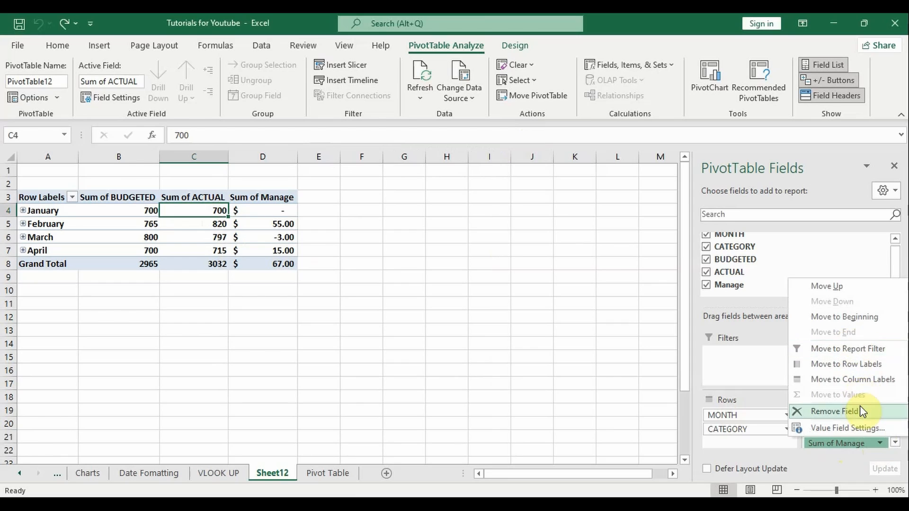
pyautogui.click(866, 416)
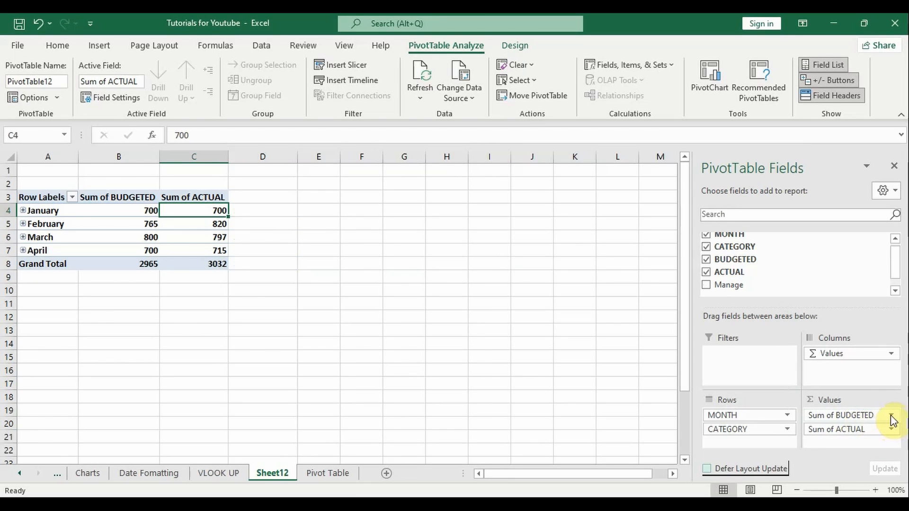
pyautogui.click(893, 416)
pyautogui.click(855, 385)
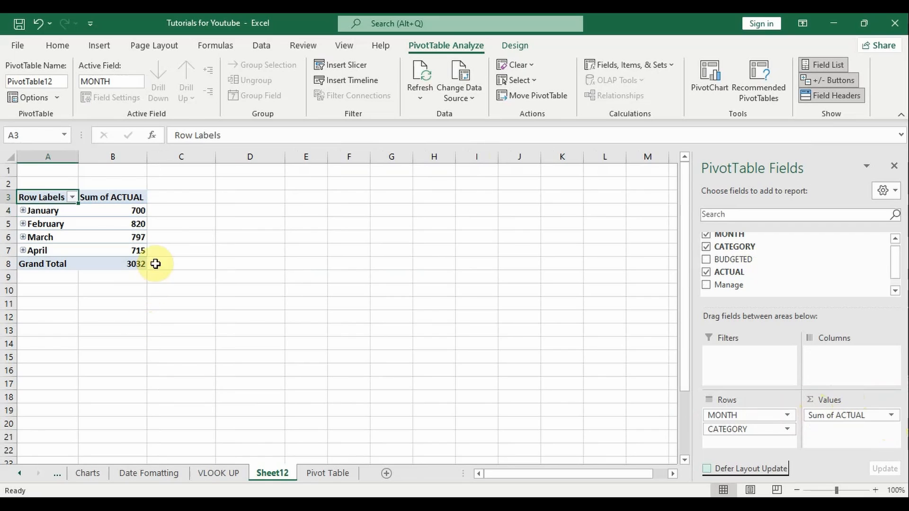
# Show the Sum of ACTUAL values as % of Grand Total.
pyautogui.click(135, 212)
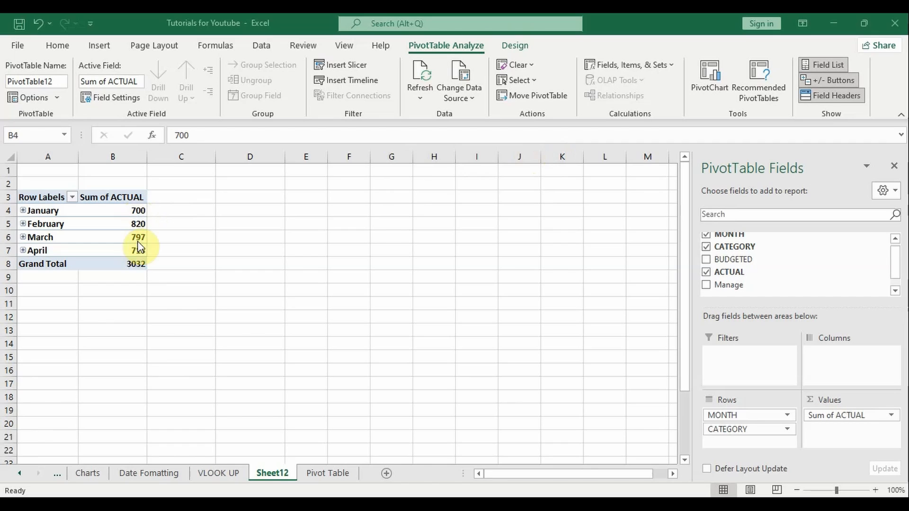
pyautogui.click(137, 210)
pyautogui.rightClick(138, 212)
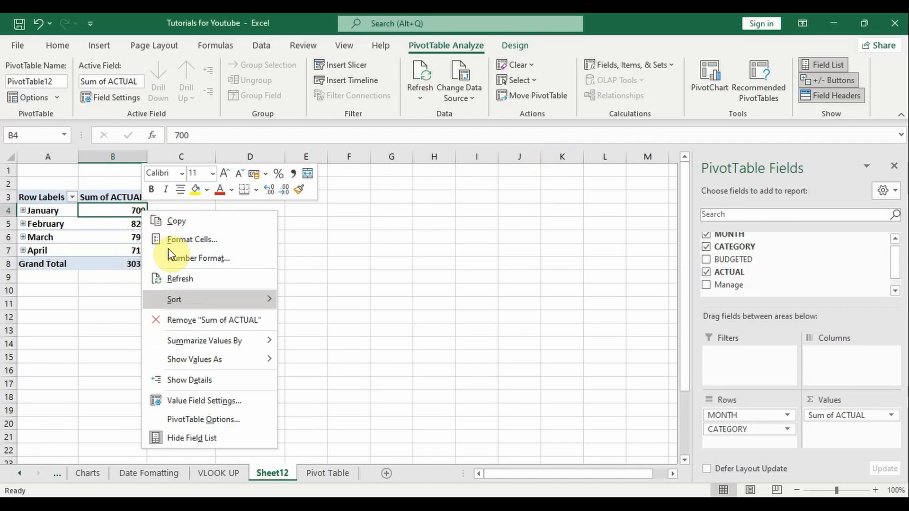
pyautogui.moveTo(224, 362)
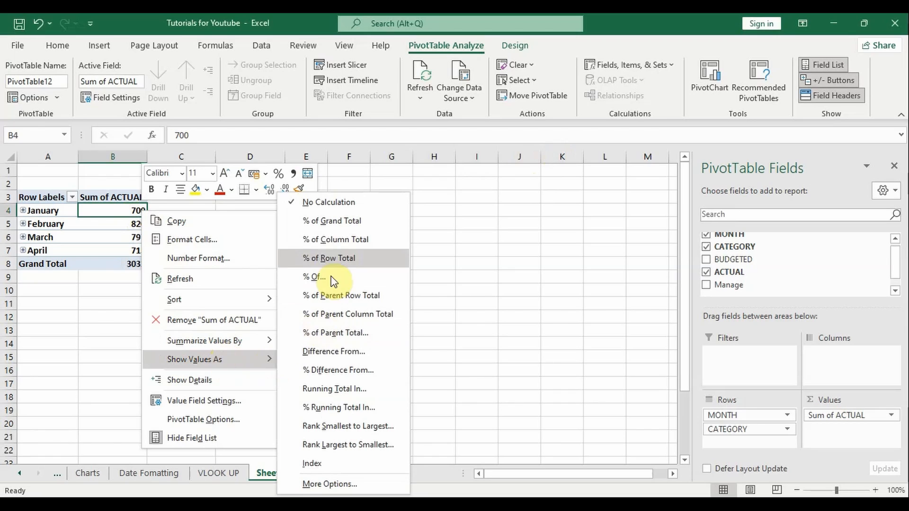
pyautogui.click(334, 220)
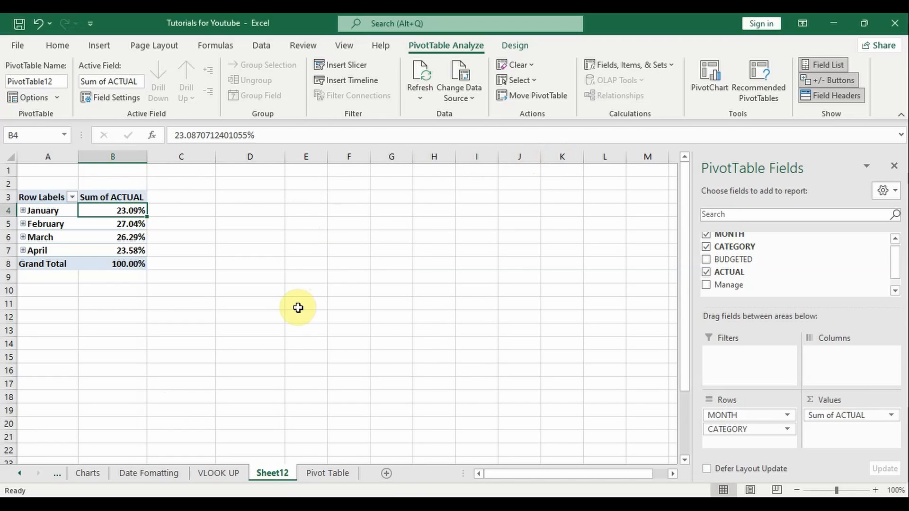